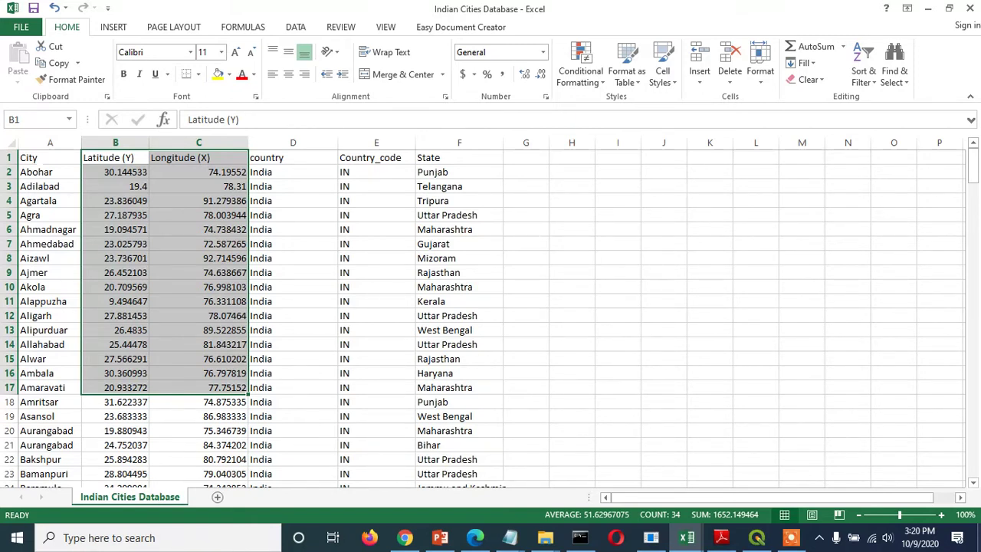
- Examine the header row from City to State and the Latitude (Y) and Longitude (X) columns of the cities spreadsheet
click(42, 159)
key(shift+Right)
key(shift+Right)
key(shift+Right)
key(shift+Right)
key(shift+Right)
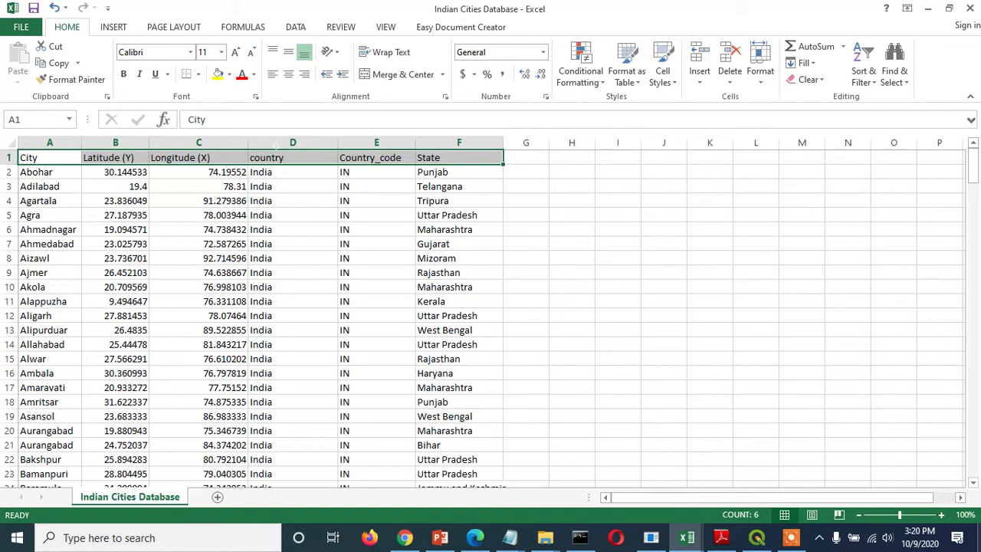
click(112, 162)
drag(112, 162, 230, 474)
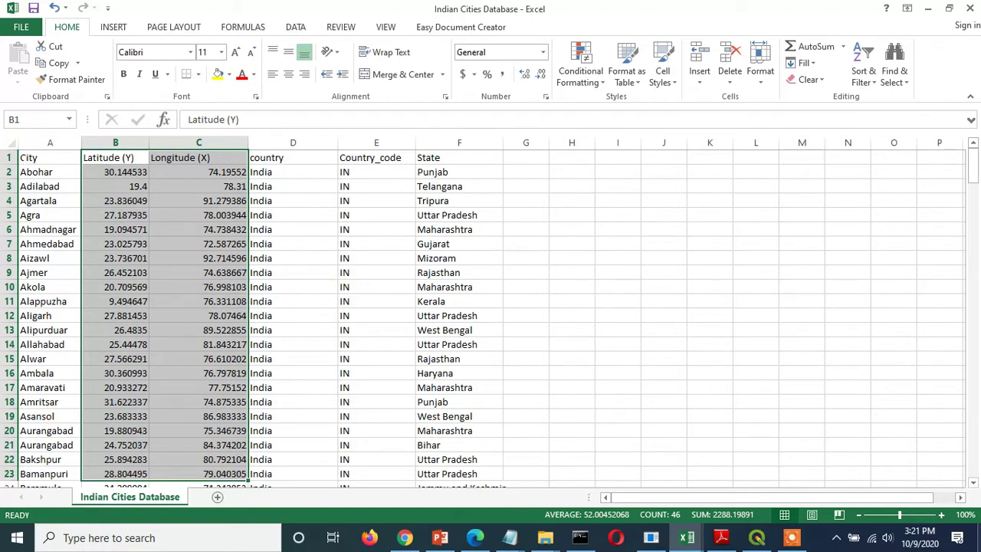
click(31, 157)
drag(31, 157, 459, 157)
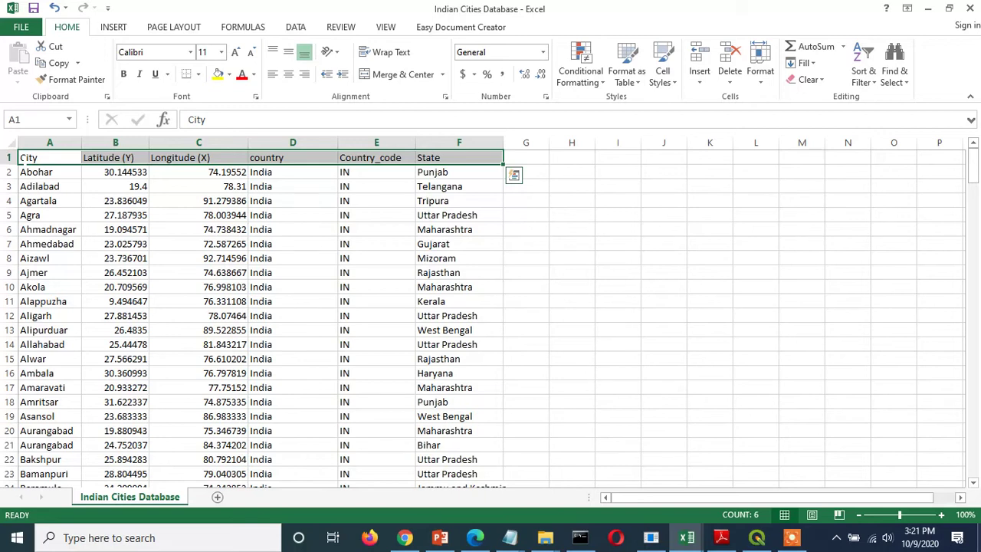
- Switch to QGIS and choose the Indian Cities Database CSV file as the source for a new delimited text layer
click(756, 537)
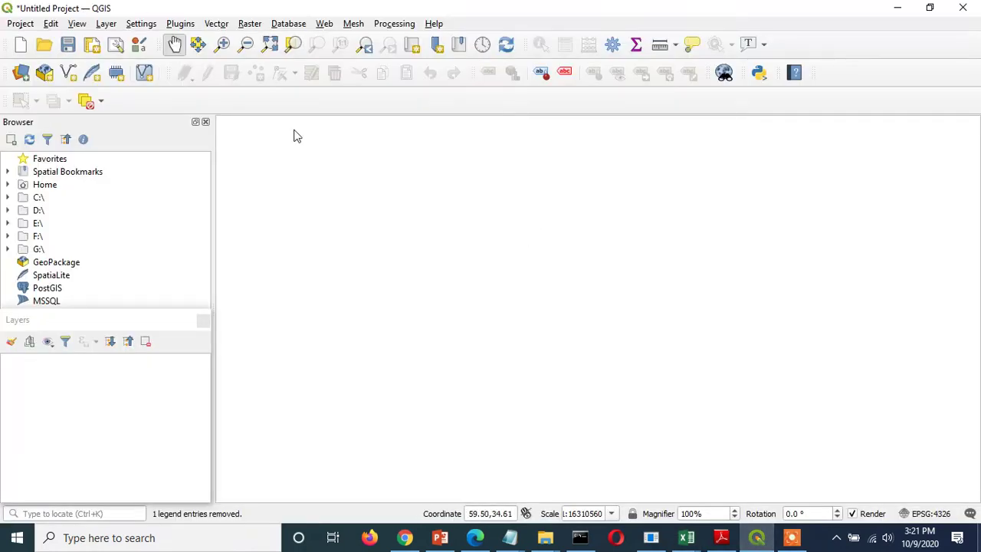
click(106, 23)
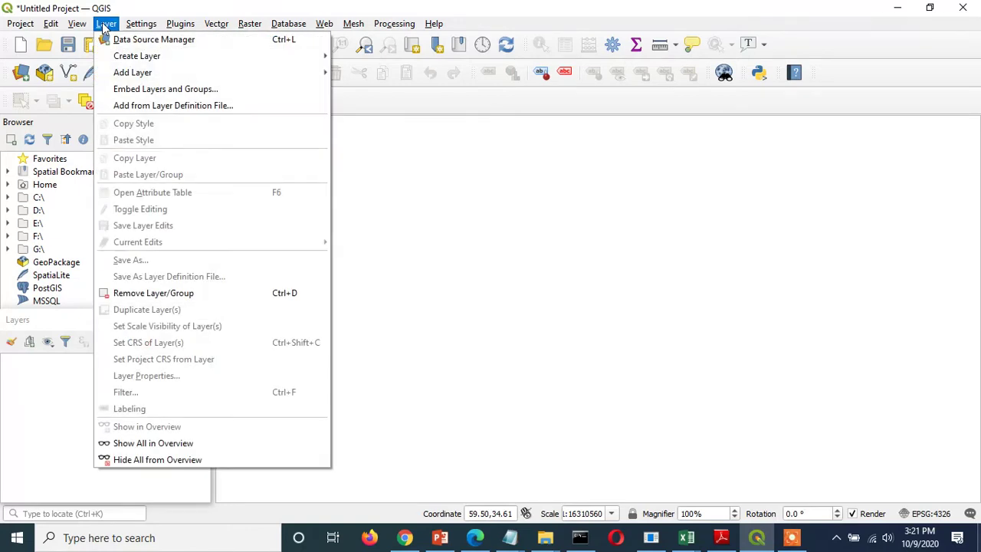
mouse_move(164, 59)
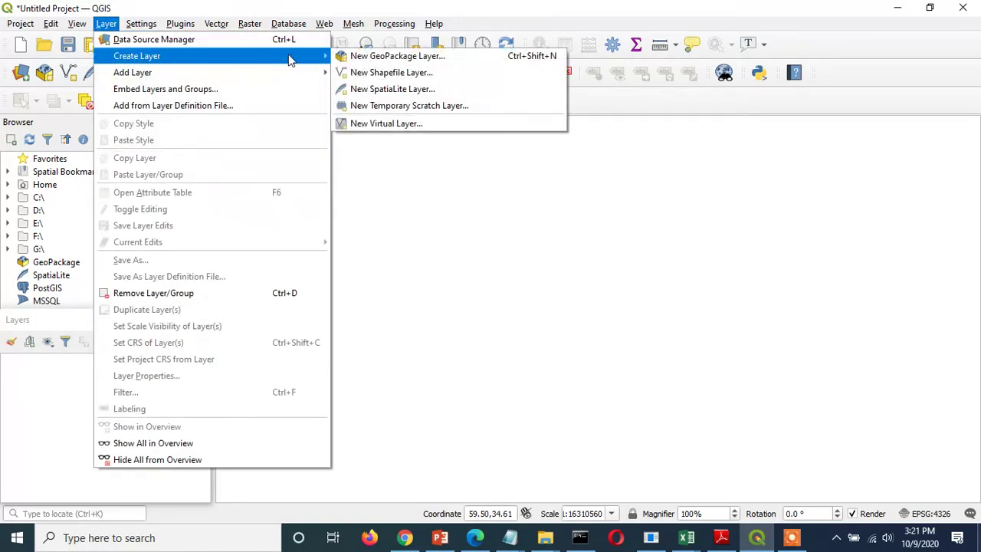
mouse_move(301, 82)
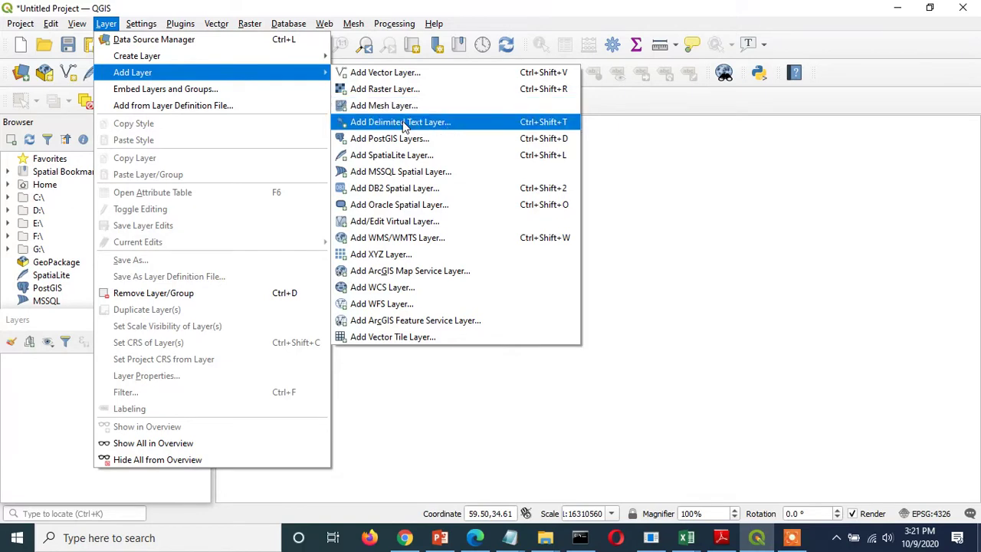
click(472, 125)
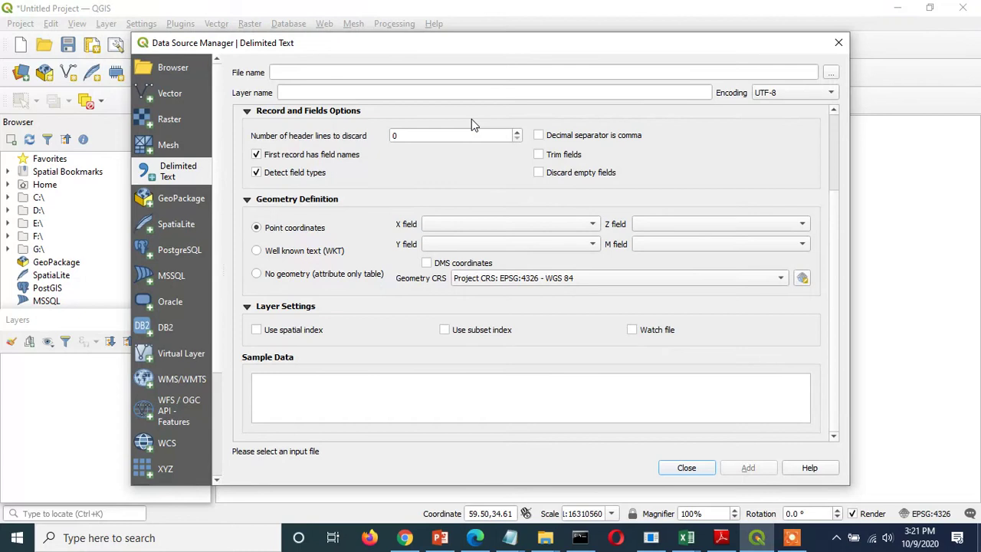
click(832, 73)
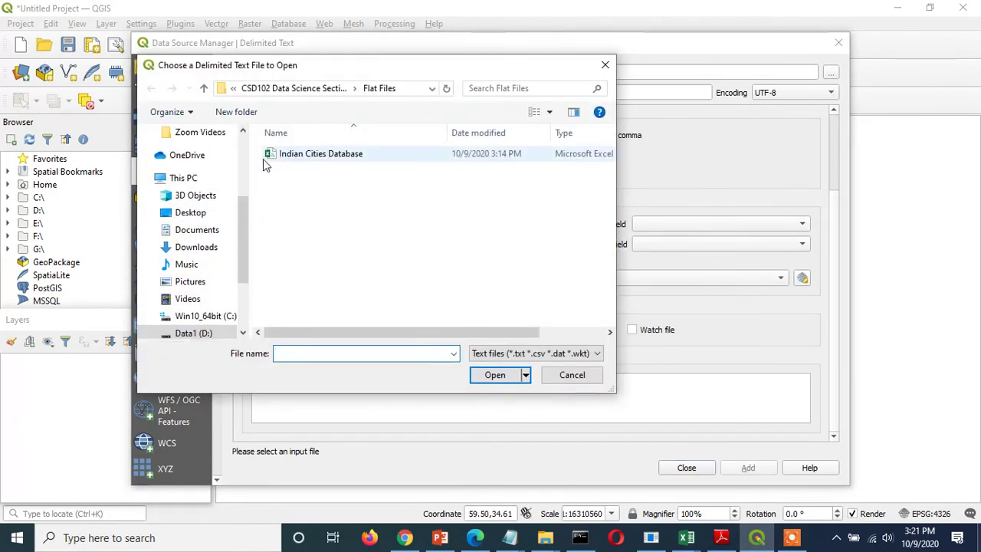
click(283, 157)
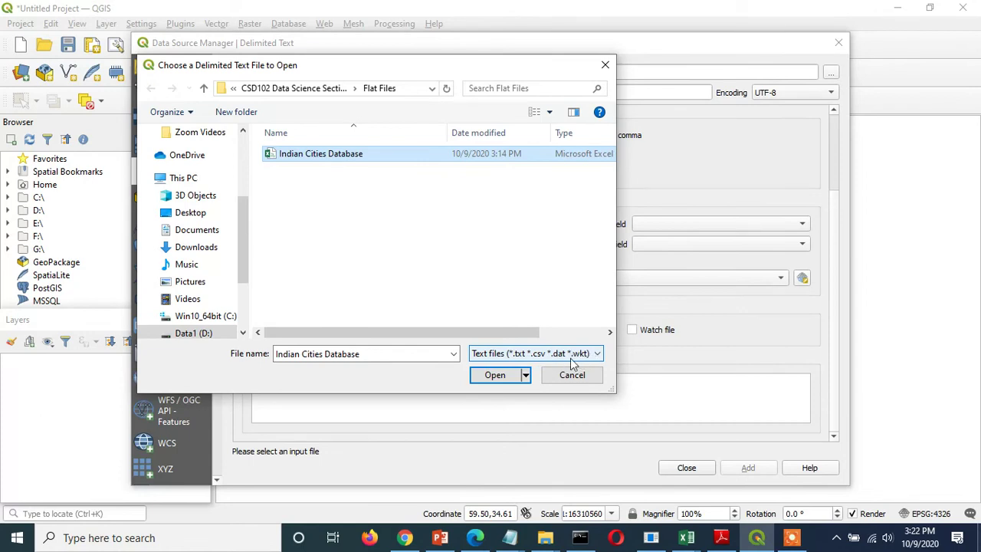
click(491, 376)
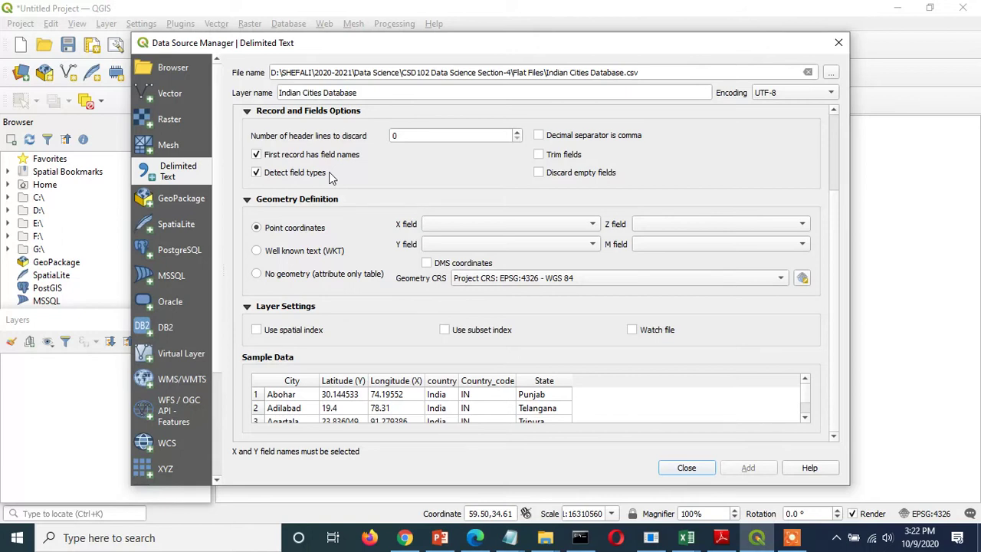
- Define the point geometry with Longitude (X) as X field, Latitude (Y) as Y field, and project CRS EPSG:4326 - WGS 84
click(289, 381)
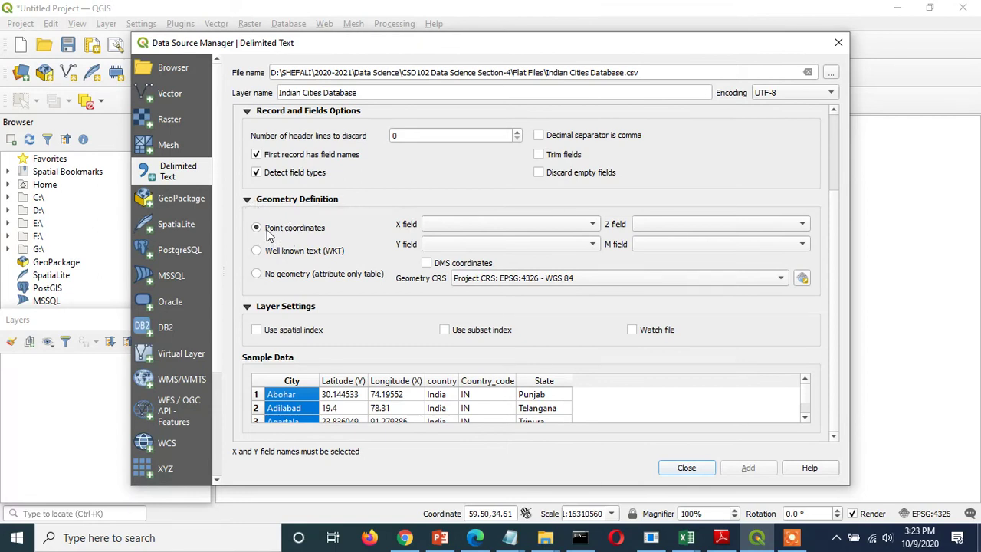
click(447, 232)
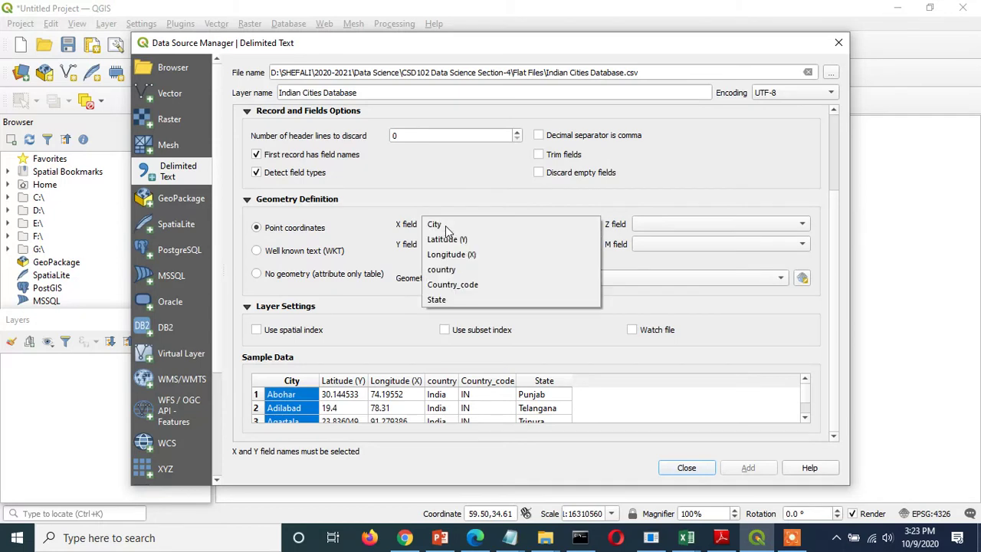
click(451, 254)
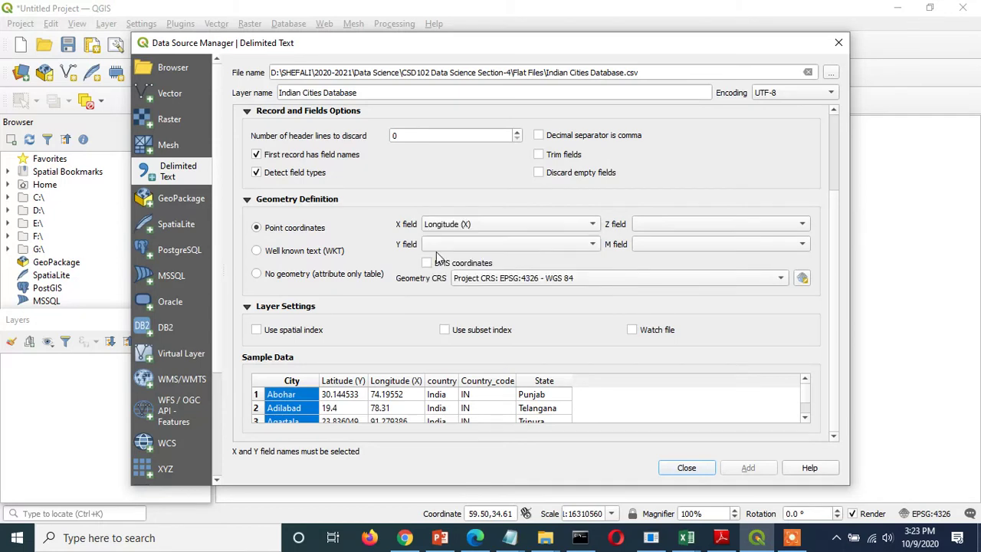
click(439, 247)
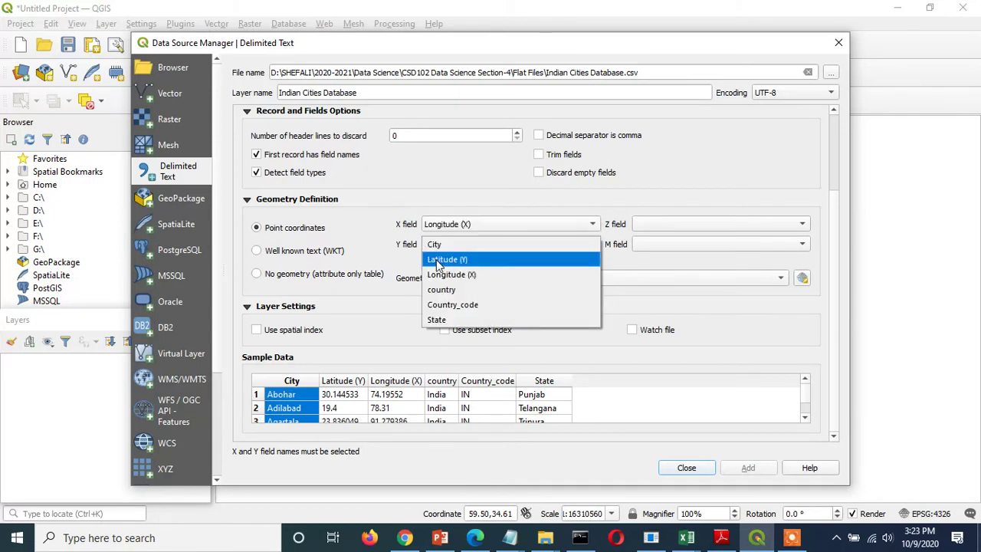
click(439, 261)
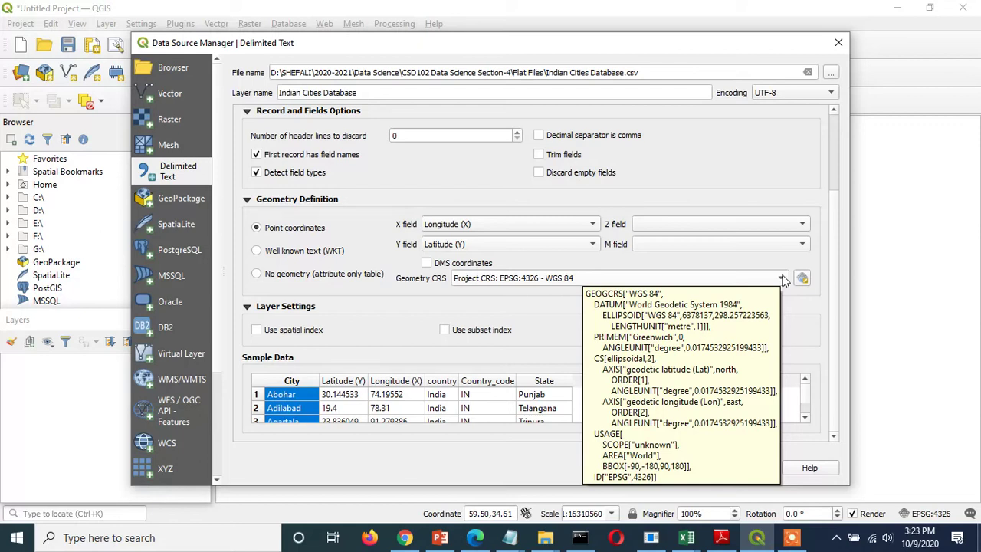
click(569, 280)
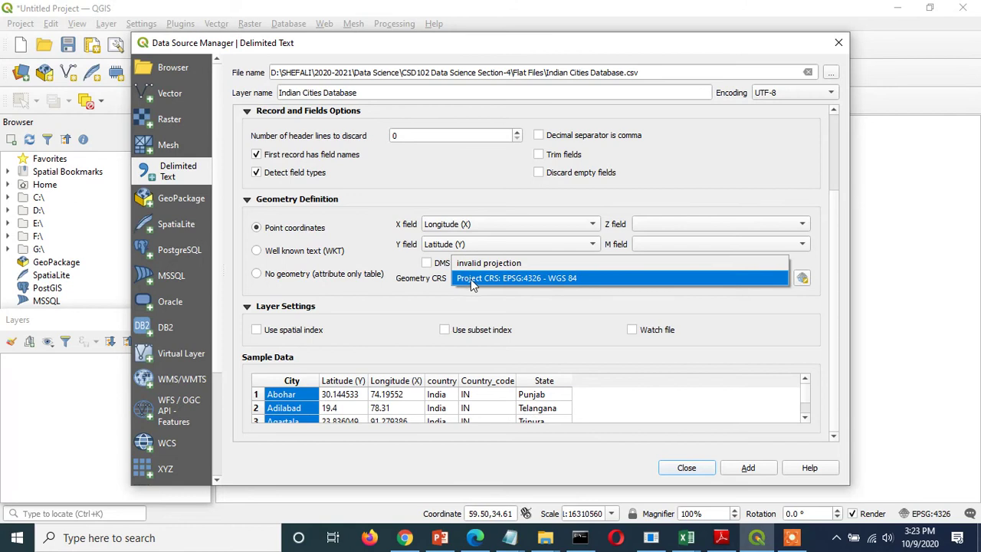
click(593, 278)
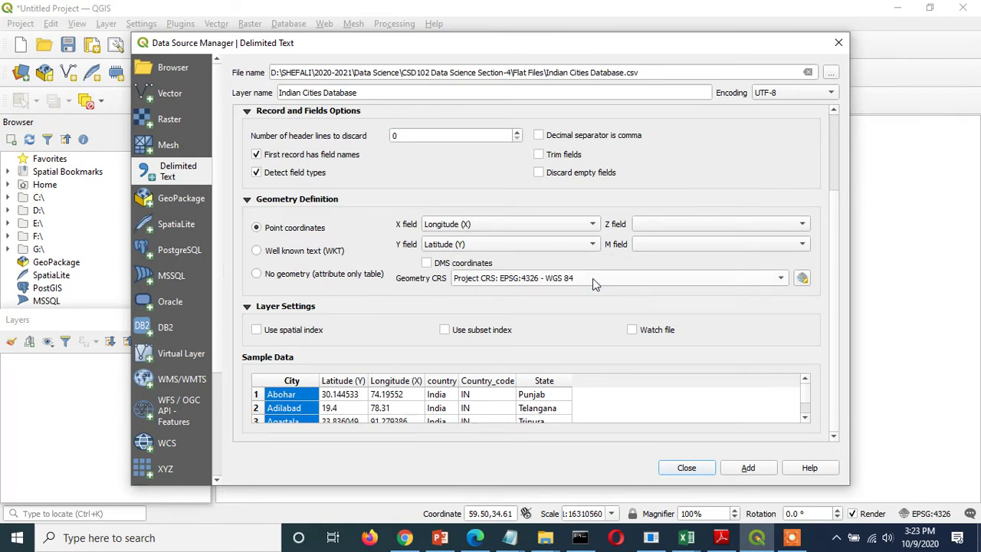
- Look through the sample data rows of the cities file to check the imported fields
click(805, 417)
click(804, 418)
click(805, 418)
click(804, 418)
click(805, 417)
click(804, 418)
click(804, 418)
click(805, 417)
click(804, 420)
click(804, 420)
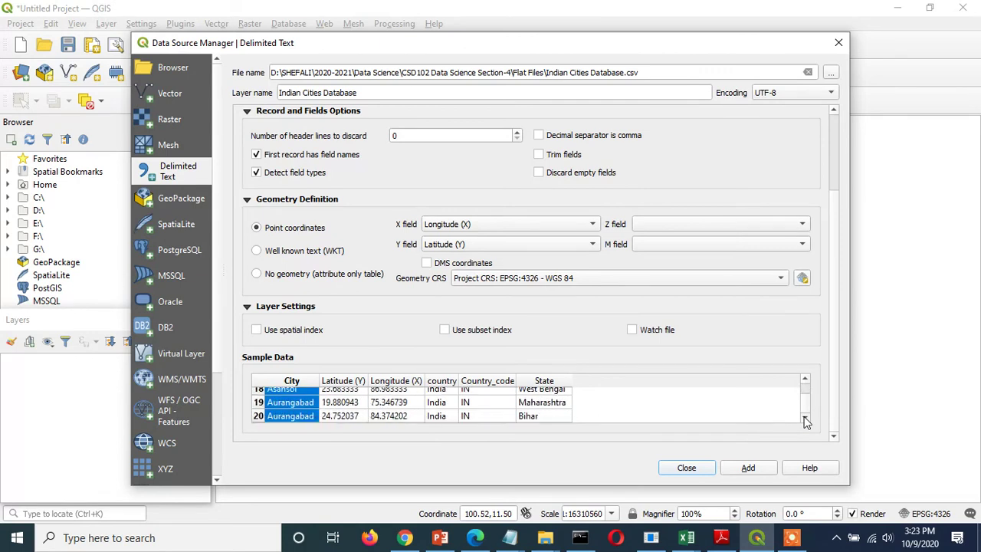
click(804, 393)
click(805, 393)
click(804, 393)
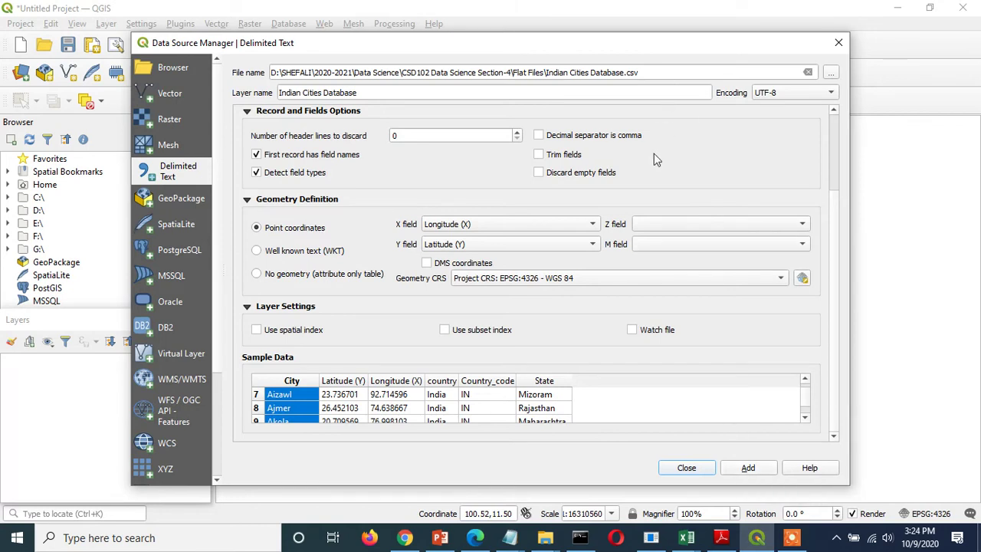
- Add the Indian Cities Database point layer to the map and close the Data Source Manager
click(748, 469)
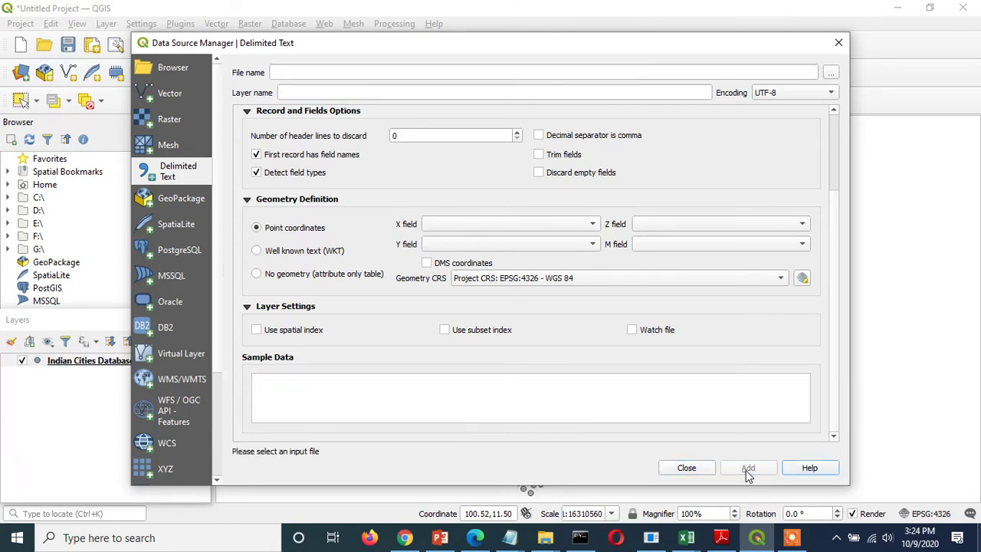
click(686, 469)
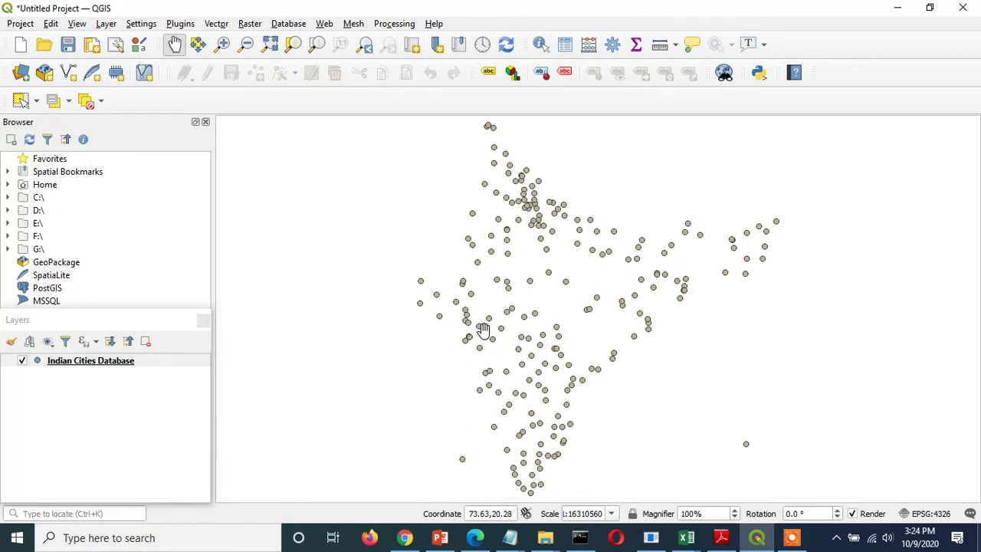
- Enable single labels for the Indian Cities Database layer in its properties, using the City field as the label value
right_click(74, 364)
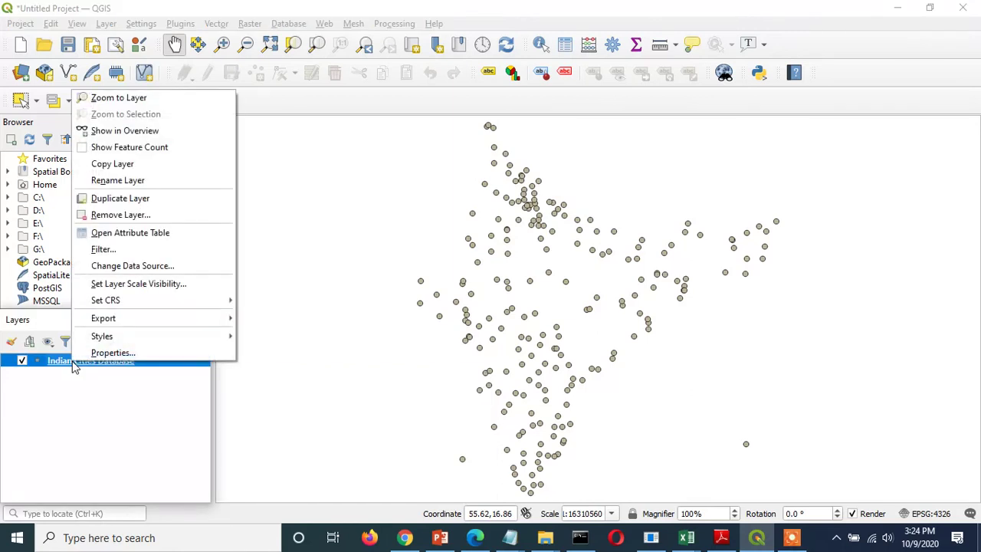
click(111, 353)
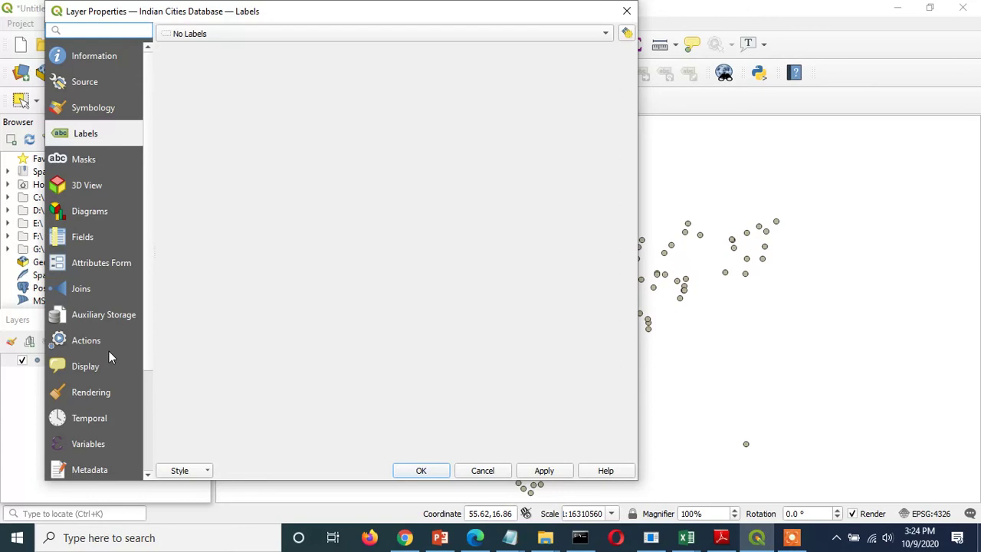
click(367, 37)
click(288, 53)
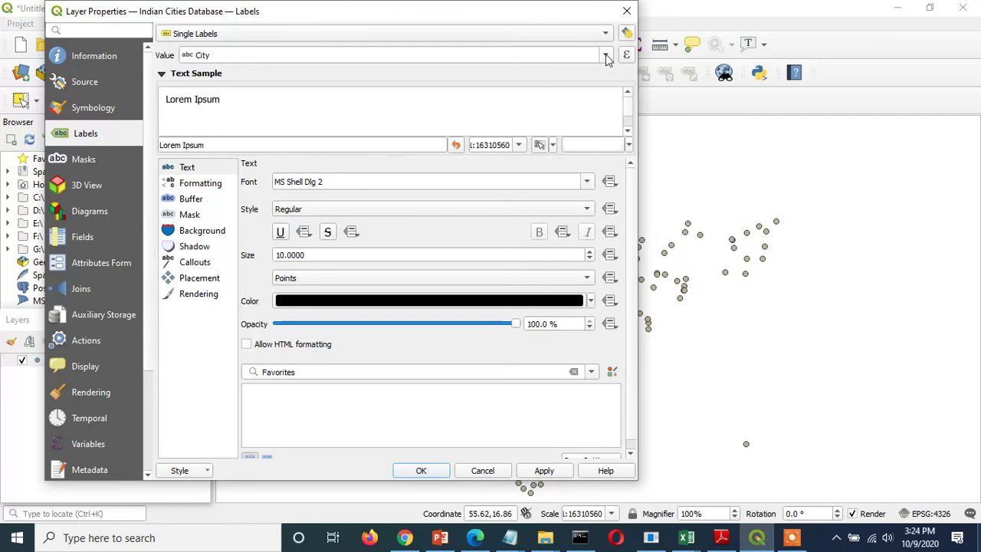
click(606, 56)
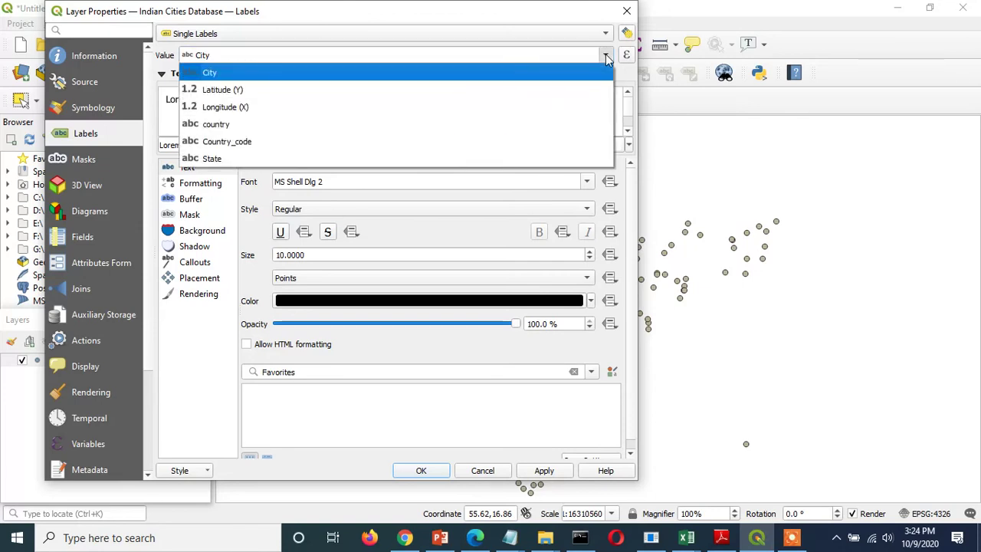
click(385, 75)
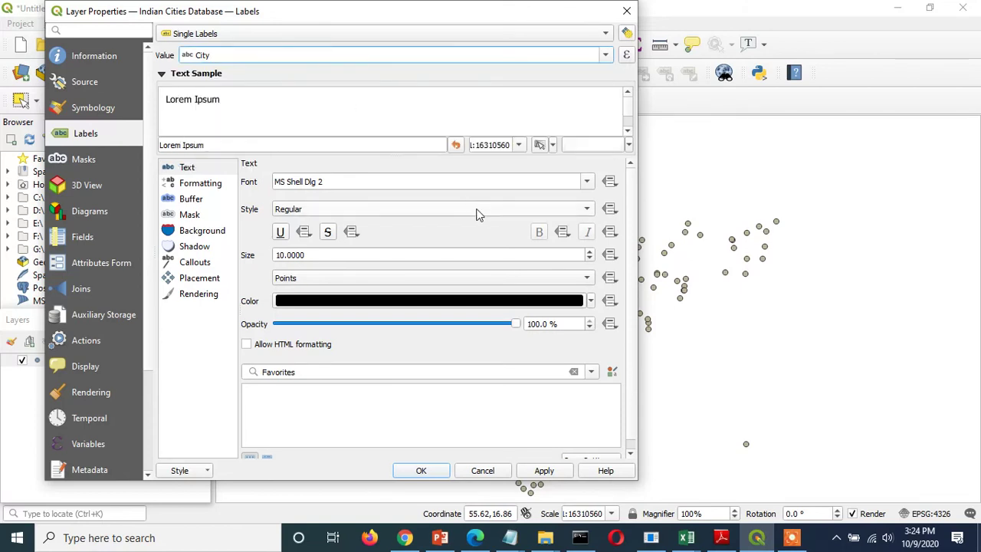
- Set the city label text to size 15 points and red, and apply the label settings to the layer
click(590, 255)
click(589, 255)
click(590, 255)
click(589, 255)
click(589, 255)
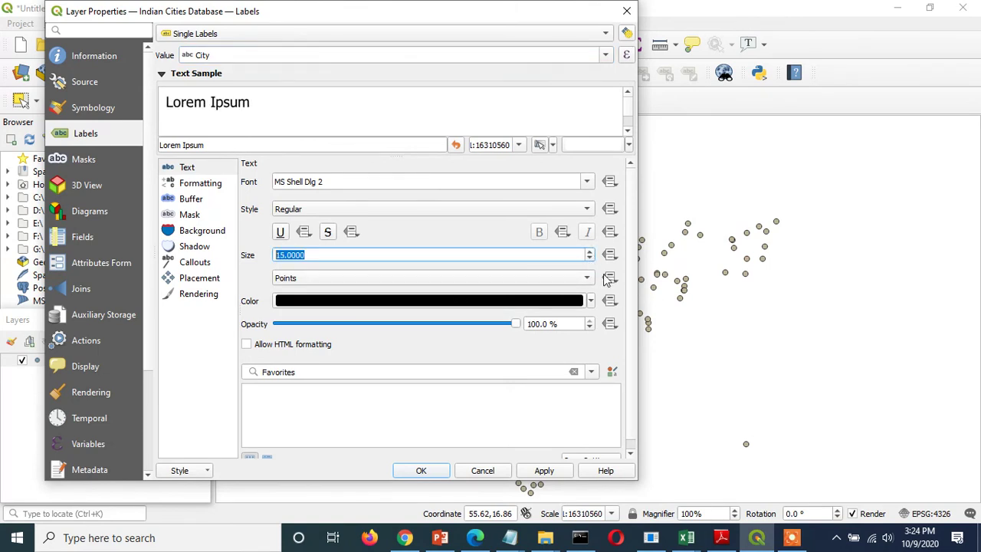
click(591, 301)
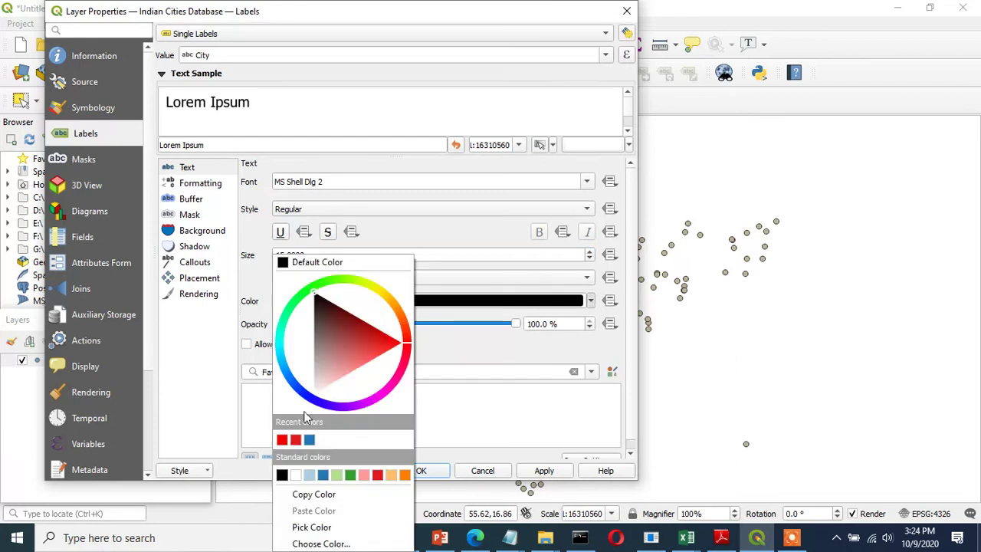
click(281, 440)
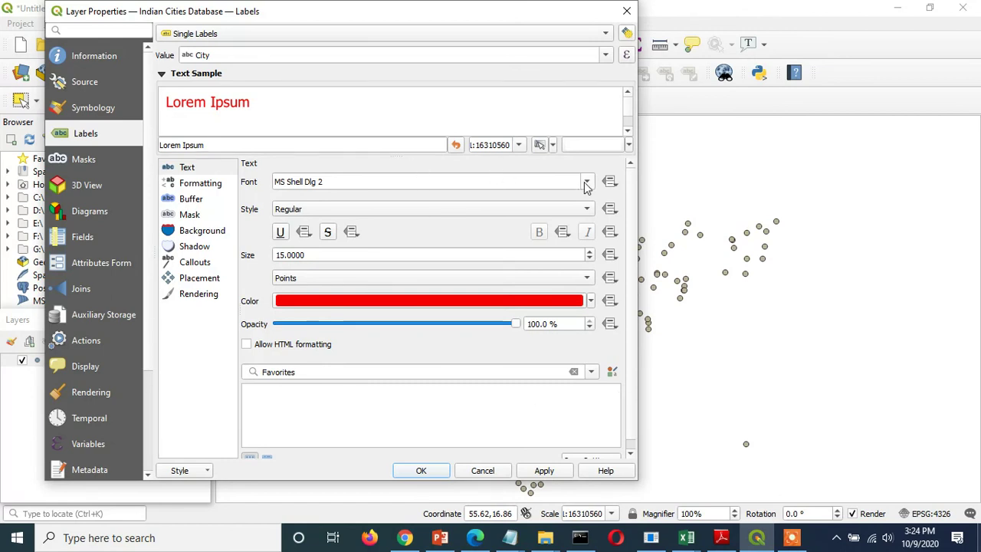
click(540, 473)
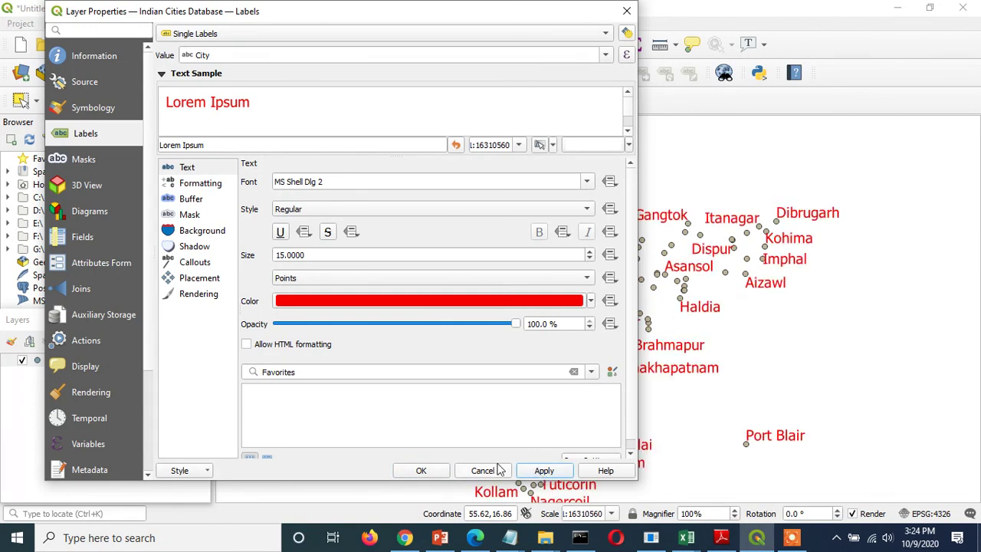
click(422, 471)
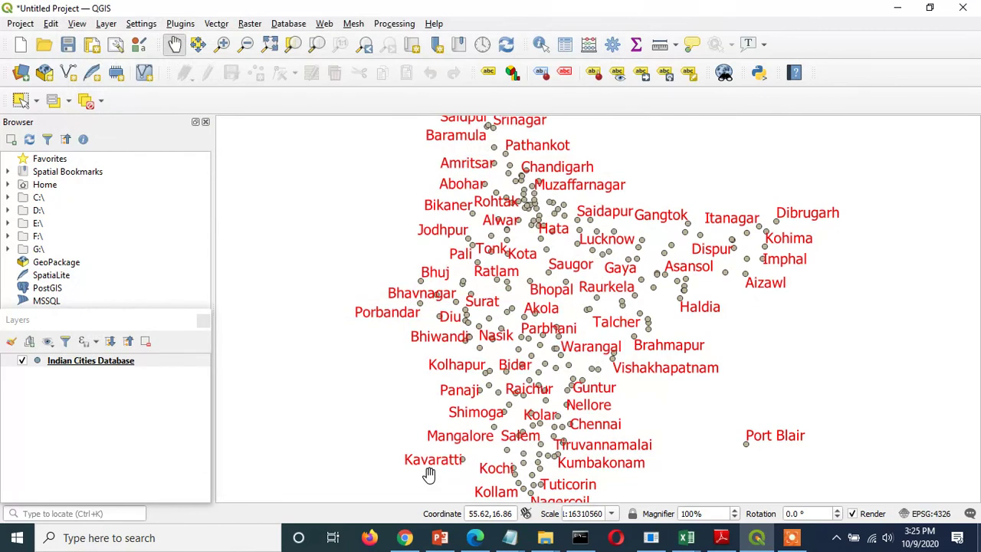